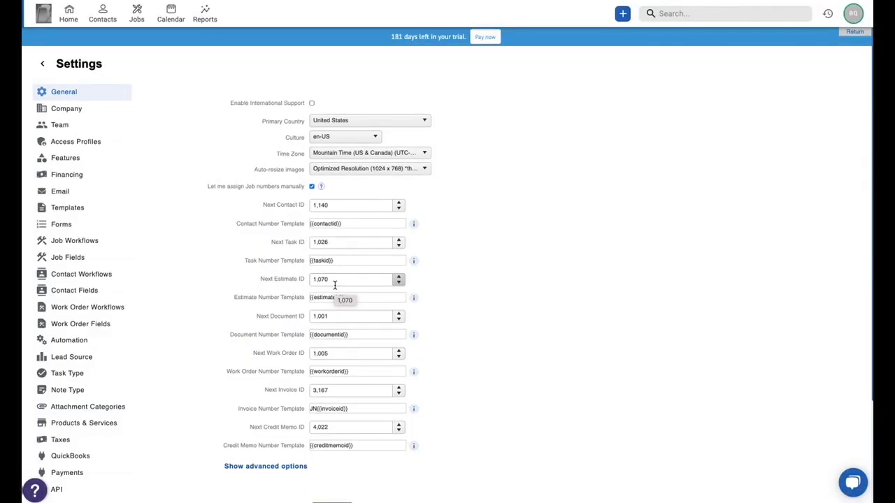
# Open the Job Workflows settings and bring up the Residential workflow's actions menu.
pyautogui.scroll(-1, 154, 278)
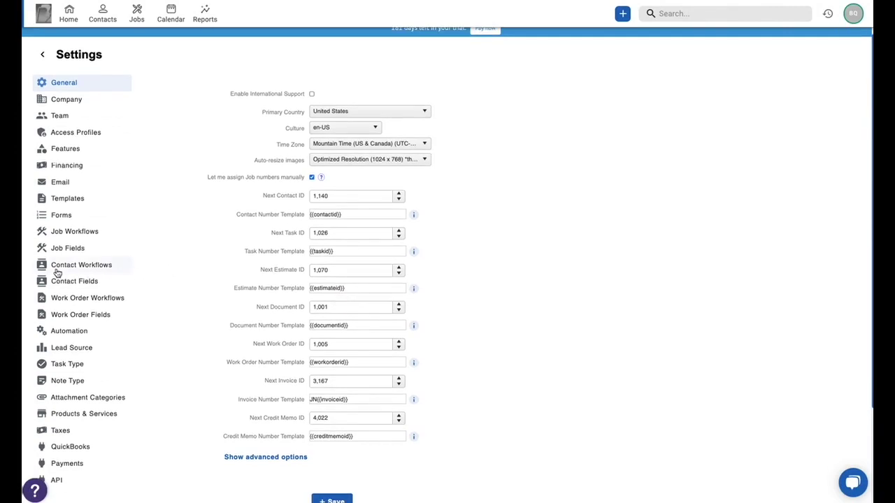
pyautogui.click(81, 235)
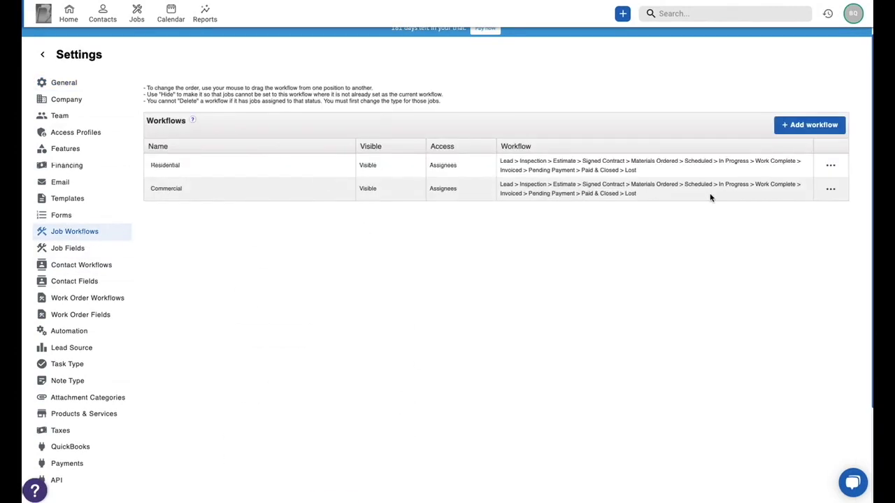
pyautogui.click(830, 170)
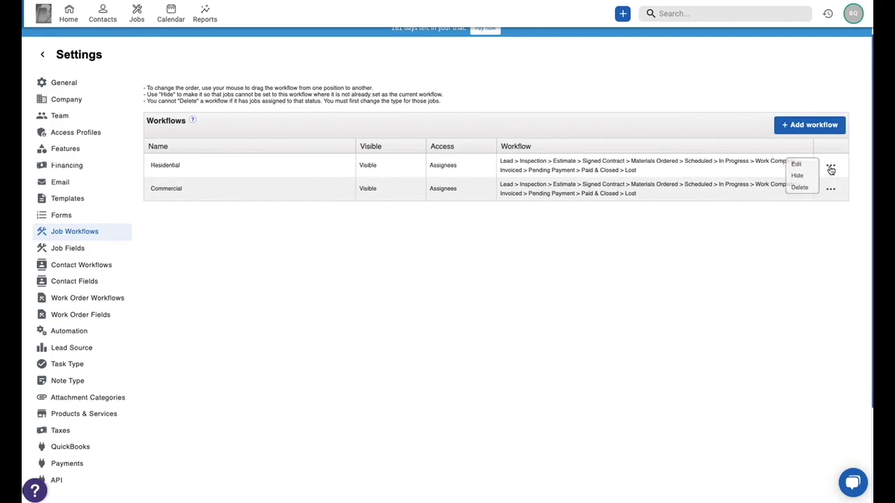
# Edit the Residential workflow's Estimate status to send to QuickBooks and save it.
pyautogui.click(799, 164)
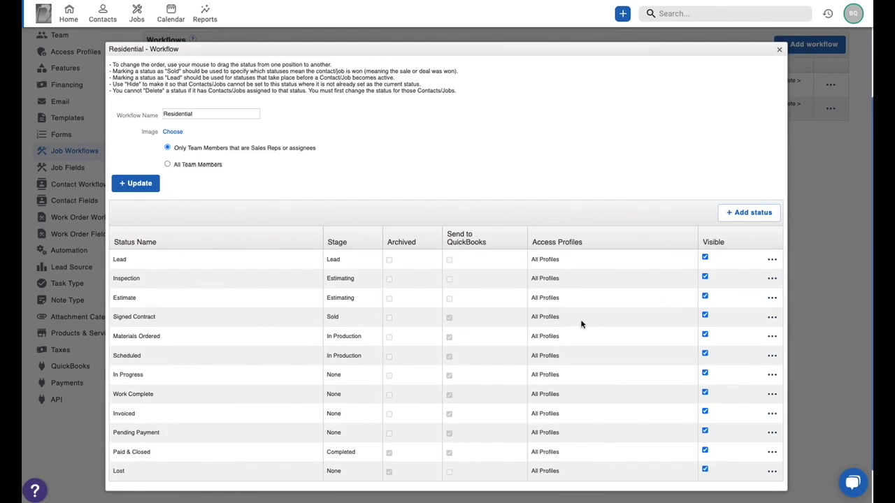
pyautogui.click(772, 302)
pyautogui.click(734, 299)
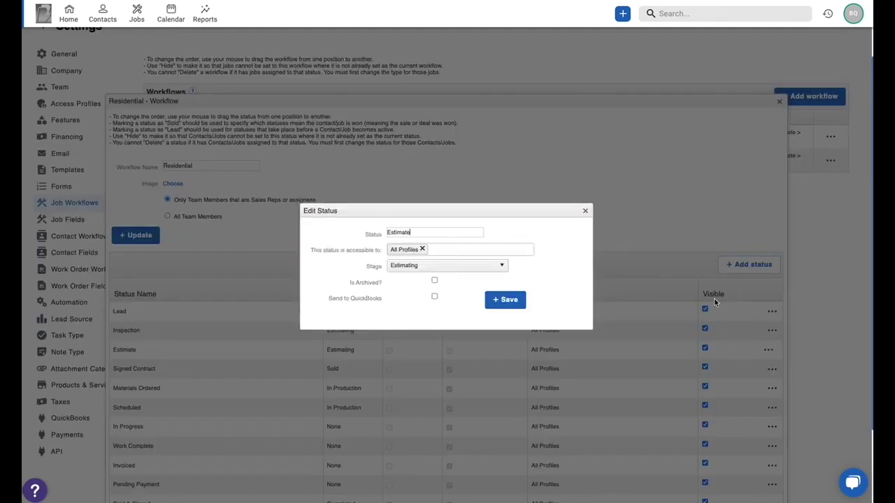
pyautogui.click(434, 297)
pyautogui.click(509, 300)
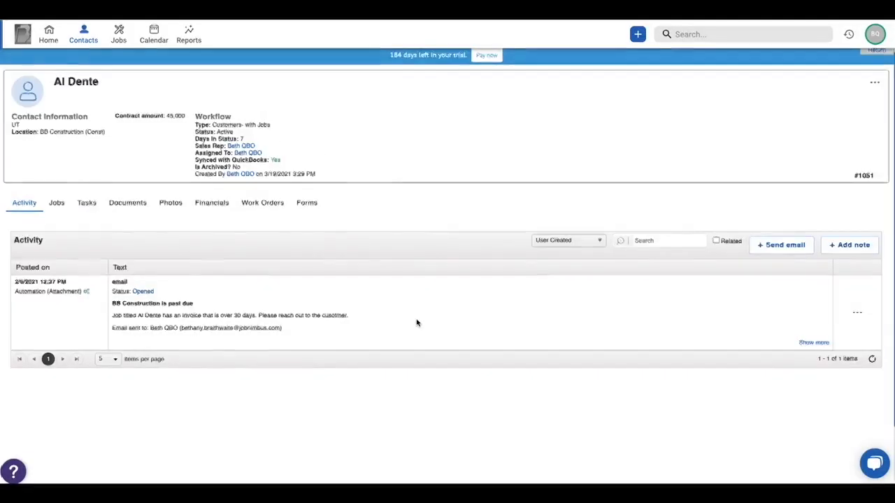
# From the contact's Jobs list, open the Siding job record.
pyautogui.click(57, 203)
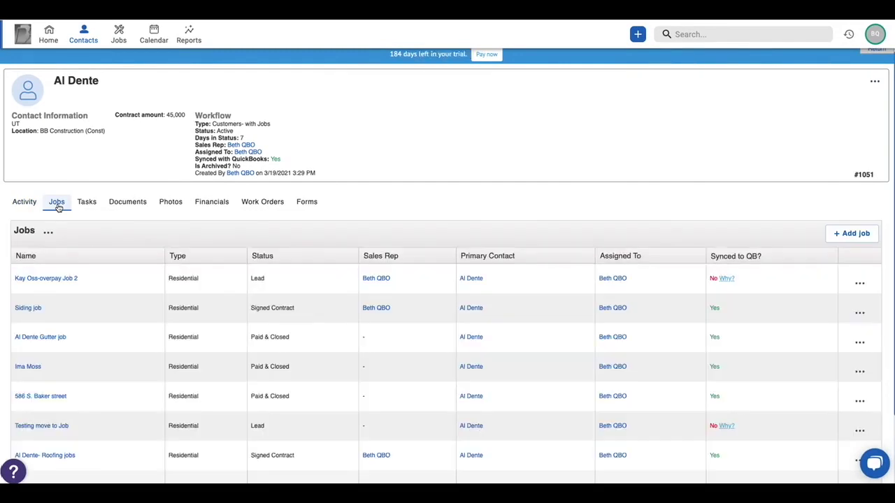
pyautogui.scroll(-1, 64, 267)
pyautogui.click(33, 254)
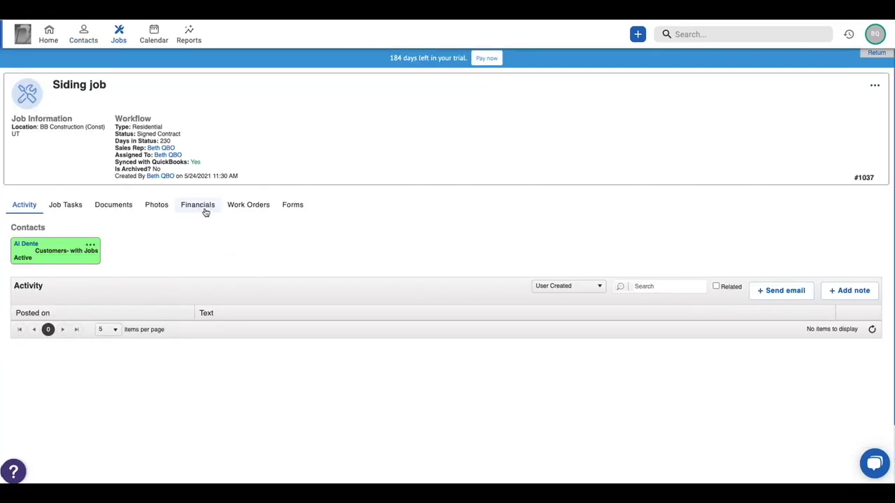
# Convert the Siding job's estimate 1068 into an invoice and save it as JN3161.
pyautogui.click(205, 209)
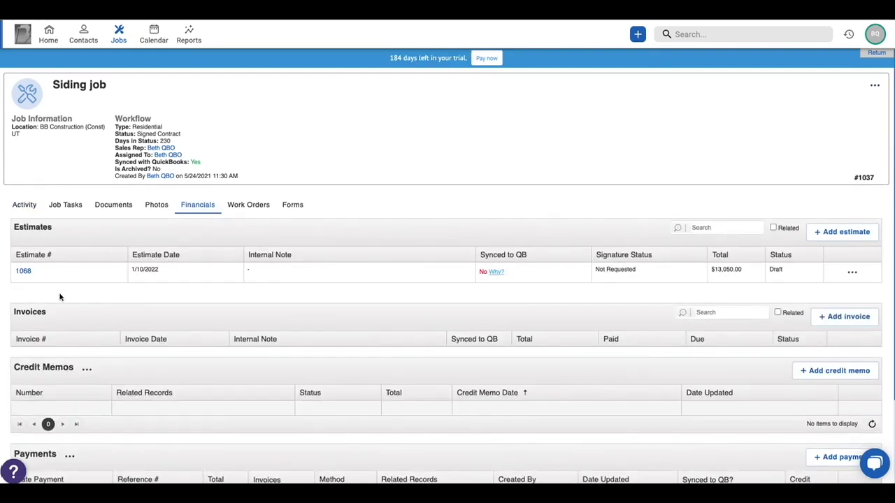
pyautogui.click(851, 273)
pyautogui.moveTo(815, 343)
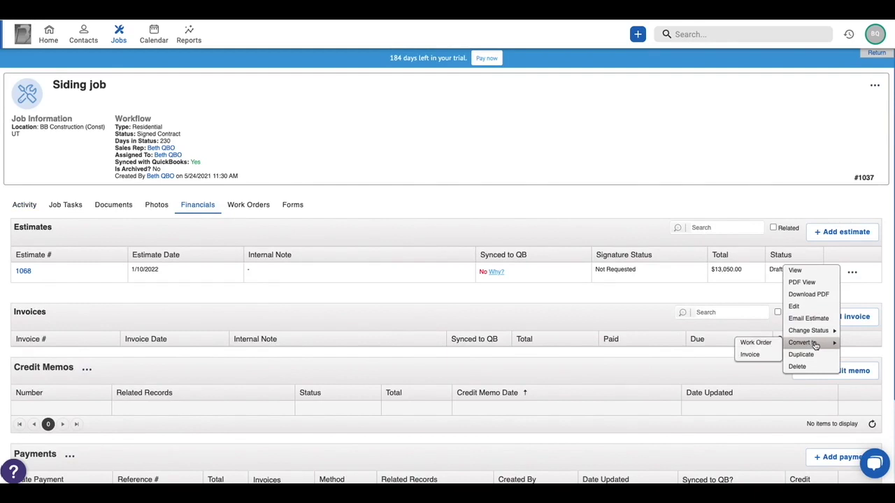
pyautogui.click(758, 355)
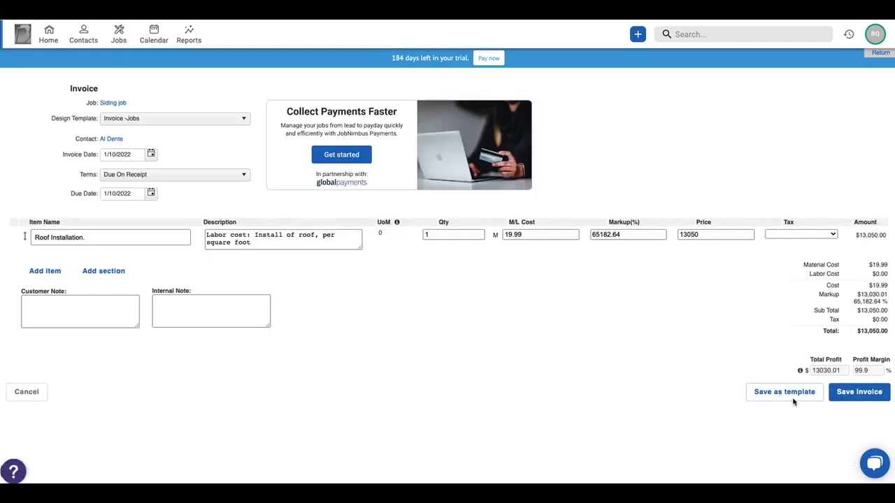
pyautogui.click(845, 404)
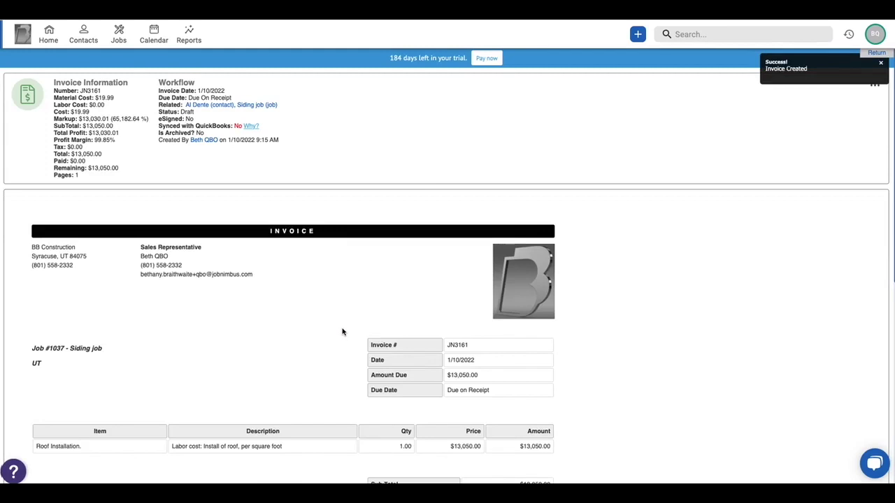
# Read why invoice JN3161 hasn't synced to QuickBooks, then dismiss the explanation.
pyautogui.scroll(-2, 346, 316)
pyautogui.scroll(1, 345, 316)
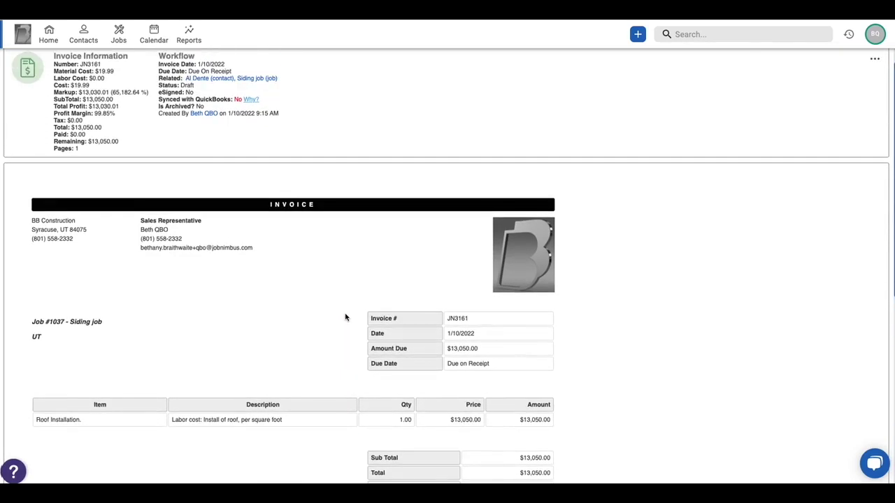
pyautogui.scroll(1, 346, 318)
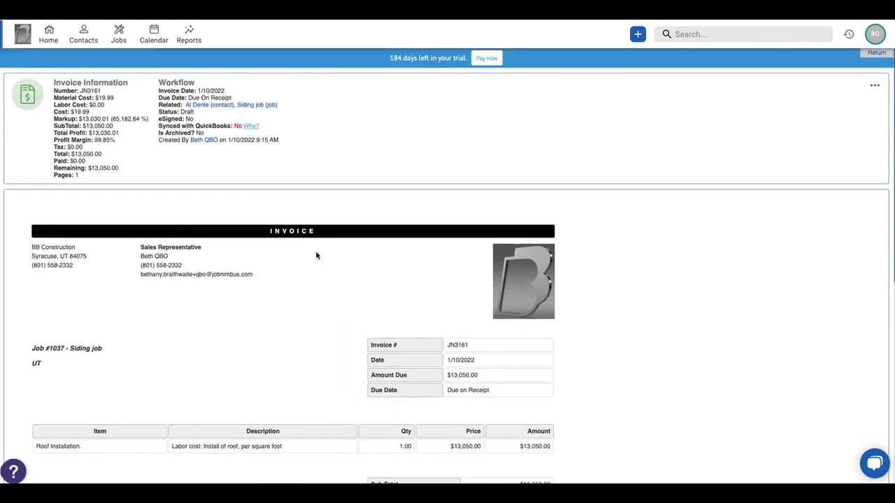
pyautogui.click(251, 128)
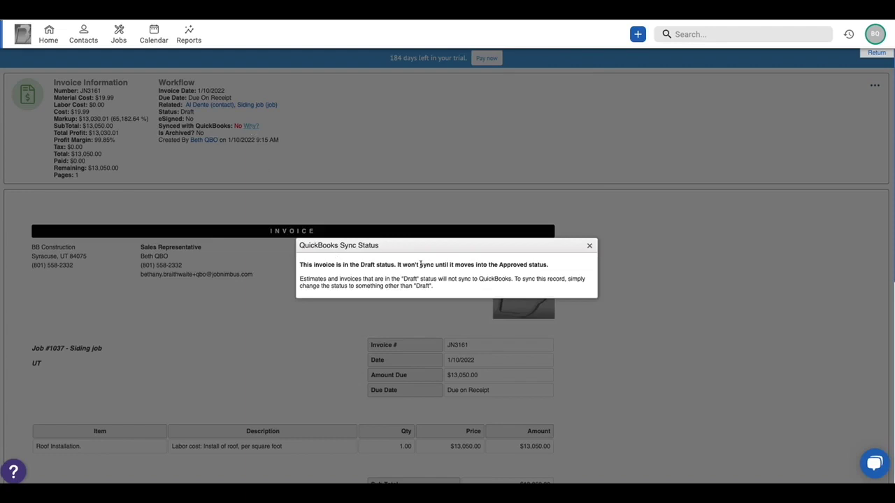
pyautogui.click(590, 246)
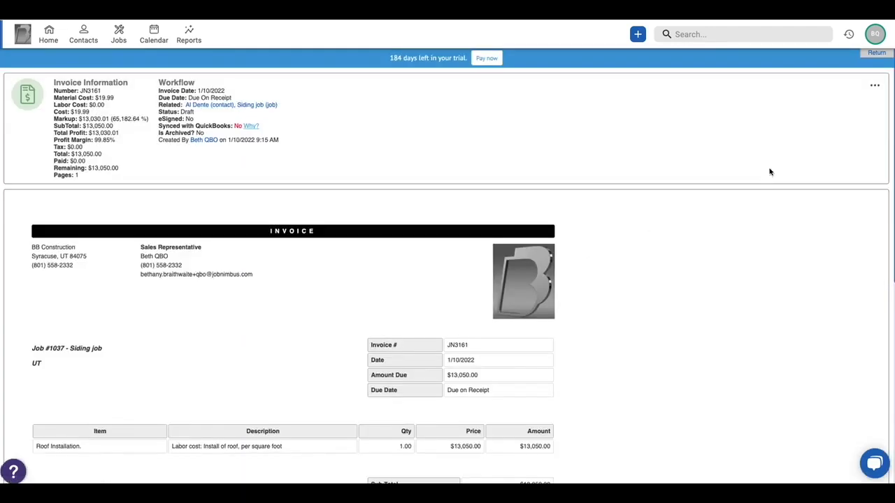
# Change invoice JN3161's status from Draft to Open.
pyautogui.click(875, 85)
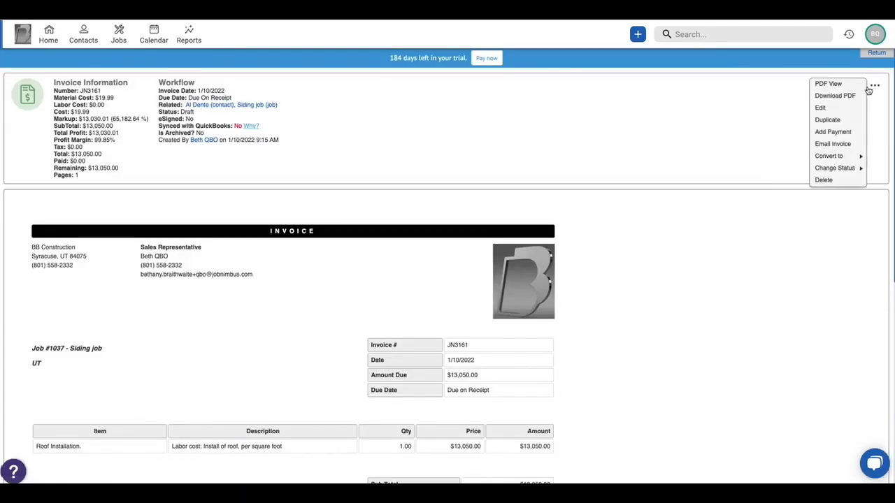
pyautogui.moveTo(846, 168)
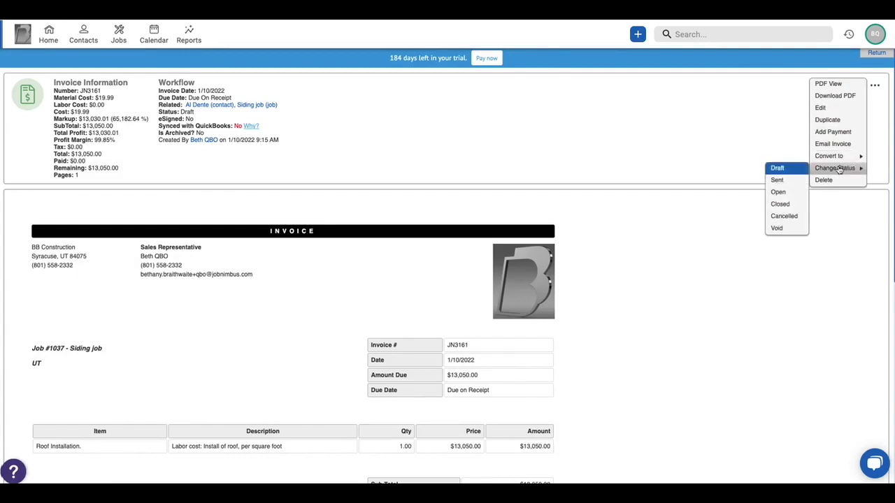
pyautogui.click(792, 191)
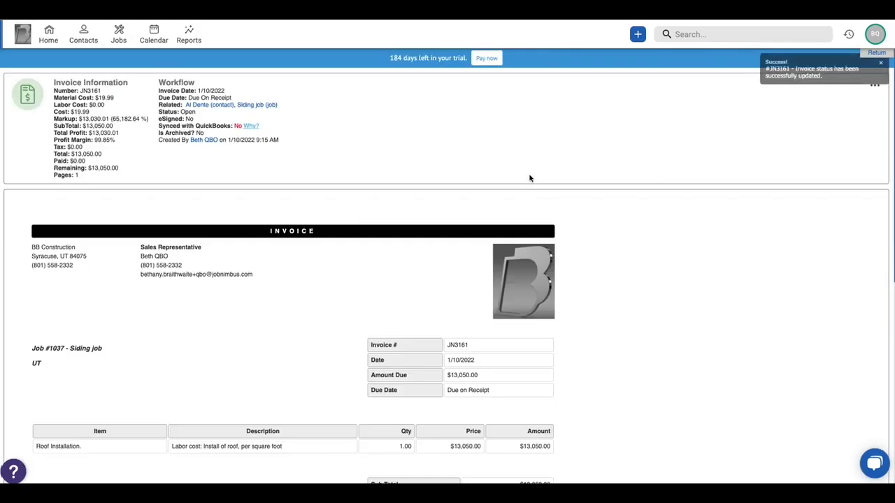
# Recheck invoice JN3161's QuickBooks sync status after the Web Connector runs.
pyautogui.click(250, 126)
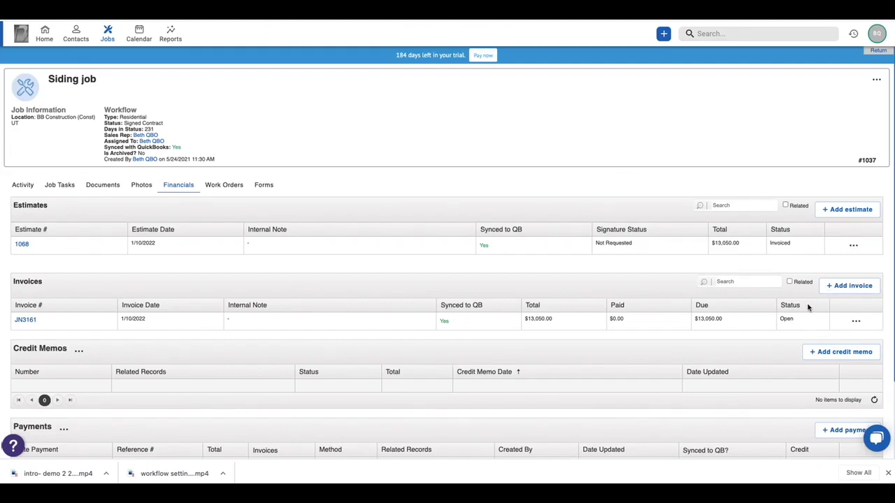
# Record a $13,050.00 Check payment with reference 45256 against invoice JN3161.
pyautogui.click(833, 433)
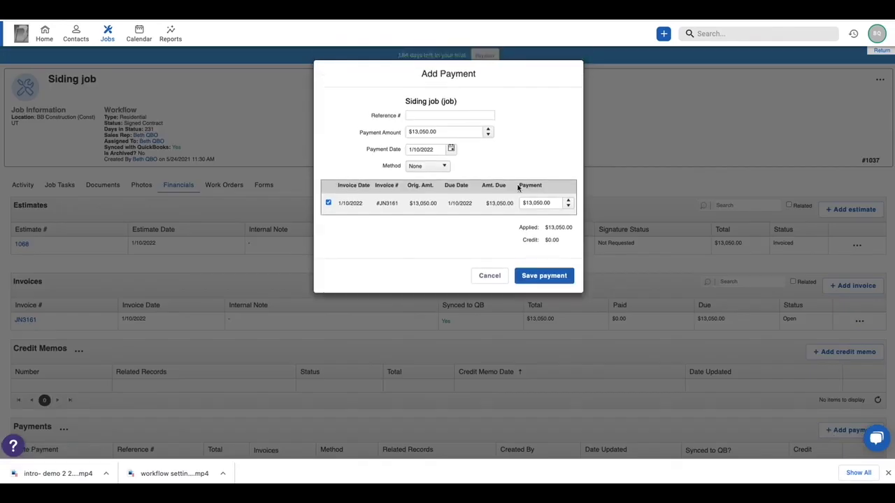
pyautogui.click(451, 116)
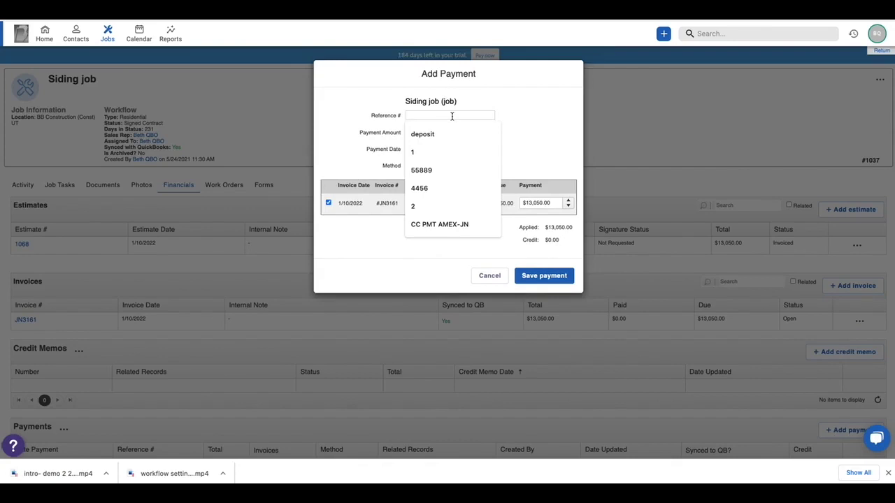
pyautogui.write('45256')
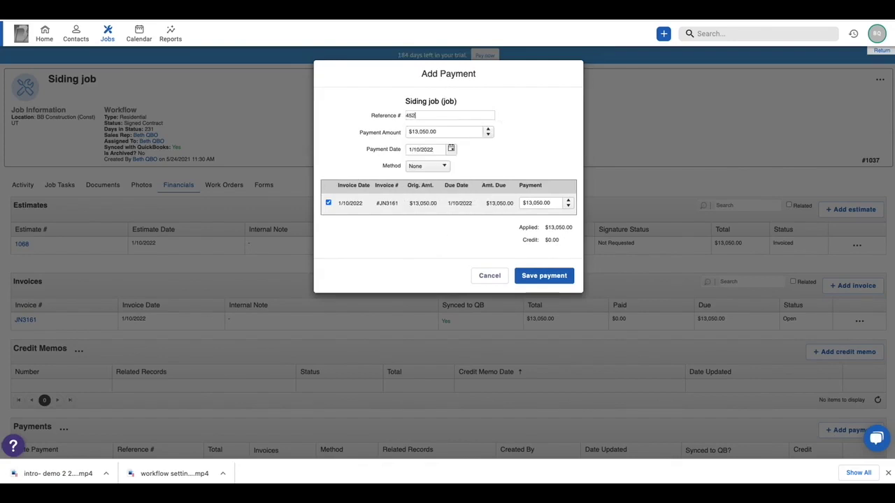
pyautogui.click(448, 168)
pyautogui.click(430, 211)
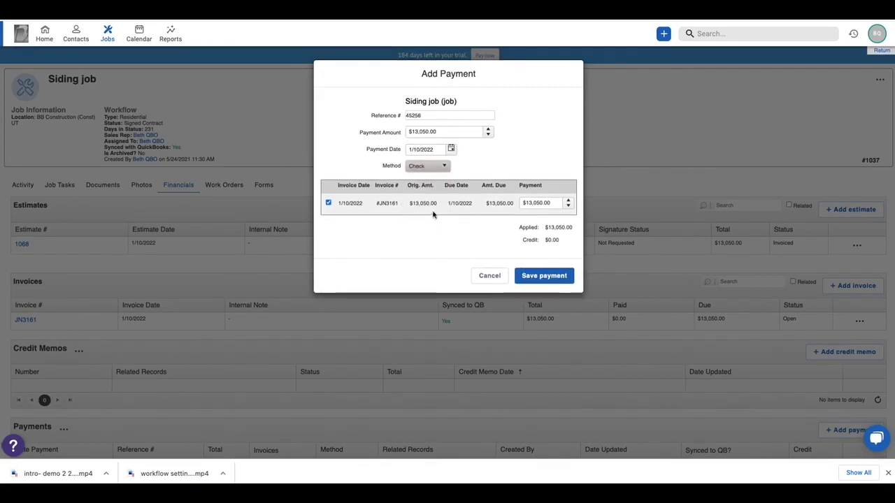
pyautogui.click(544, 277)
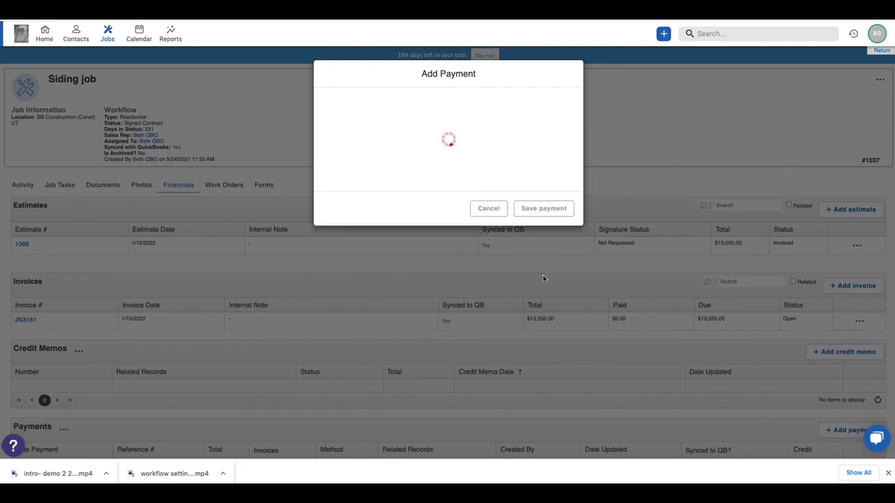
pyautogui.scroll(-2, 535, 283)
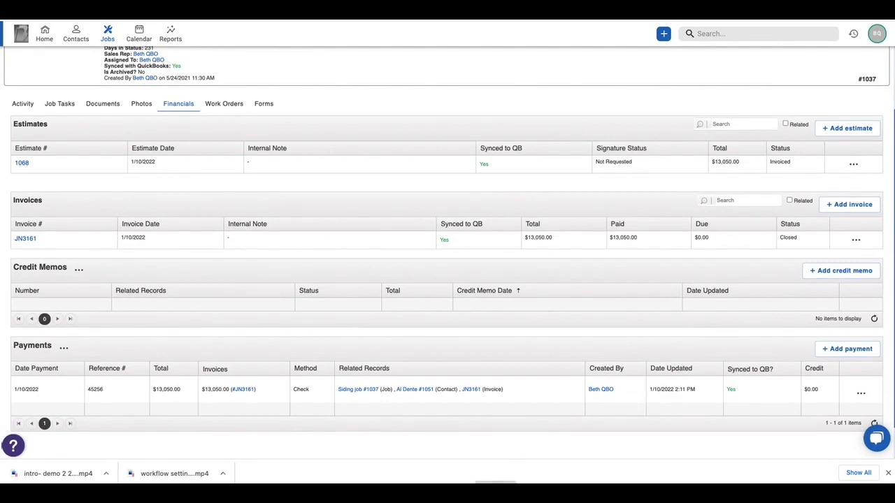
# Switch to the QuickBooks Online tab showing the Siding job's transactions.
pyautogui.hotkey('ctrl', 'Tab')
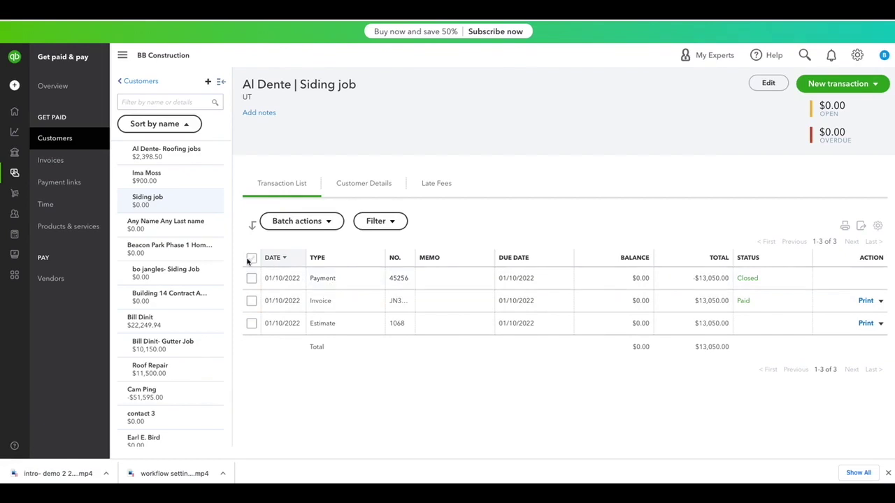
# Deposit the Siding job's $13,050.00 check payment into Cash as a new bank deposit and save it.
pyautogui.click(13, 86)
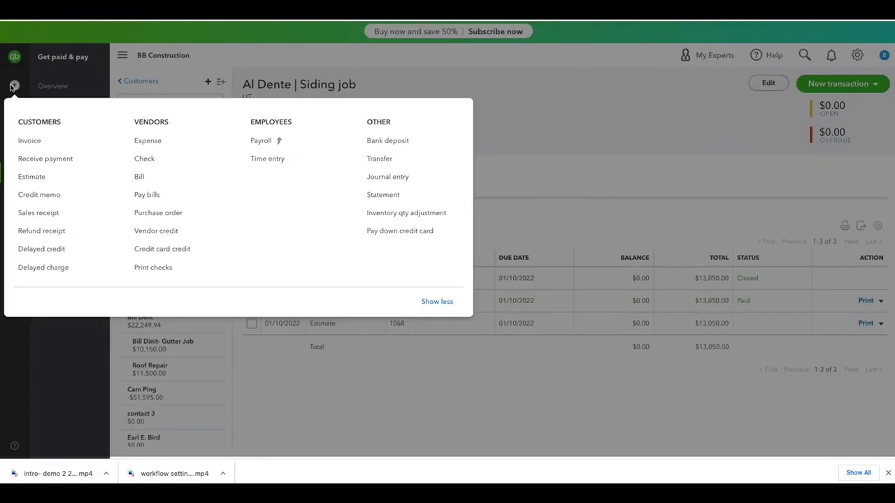
pyautogui.click(389, 141)
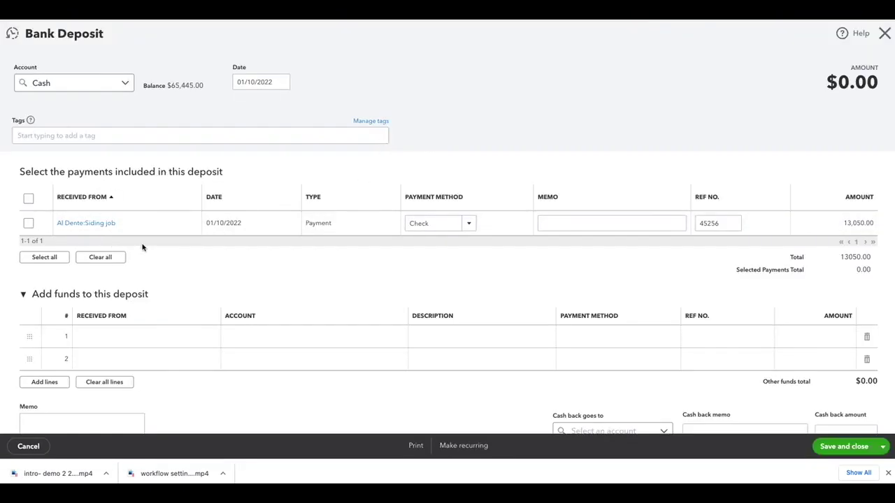
pyautogui.click(29, 224)
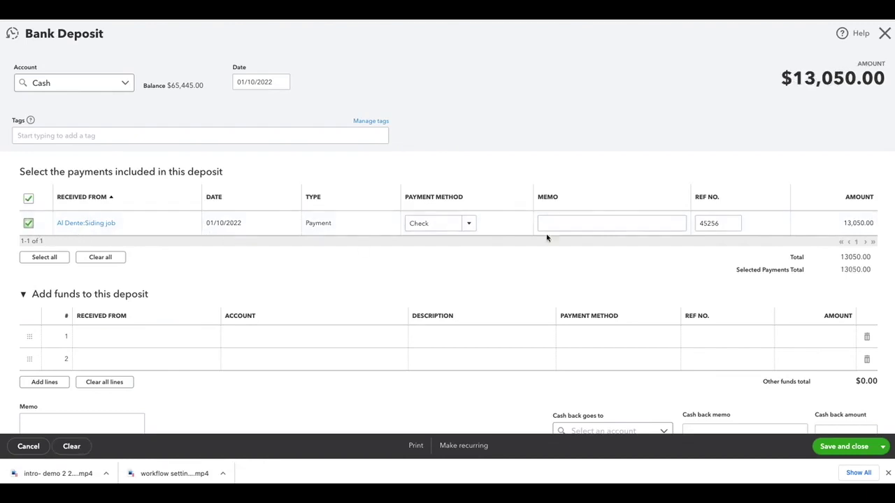
pyautogui.click(854, 446)
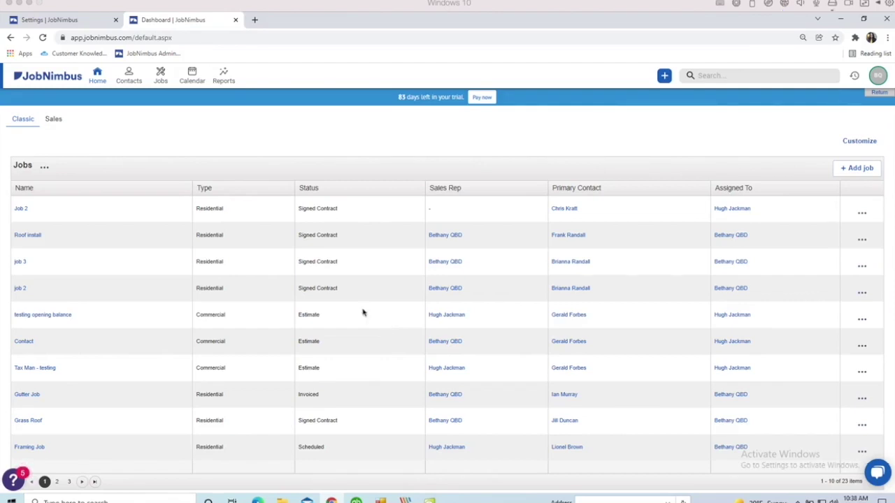
# Add a new customer contact with the customer's last name filled in and save it.
pyautogui.click(129, 81)
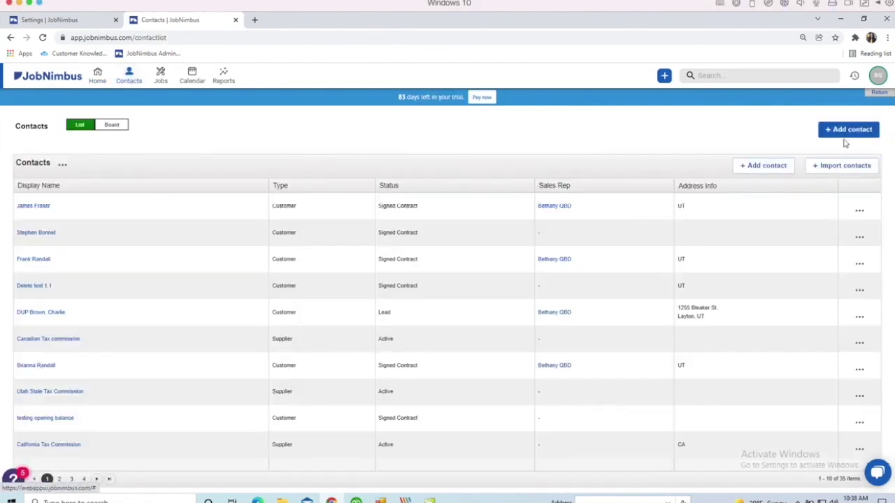
pyautogui.click(844, 129)
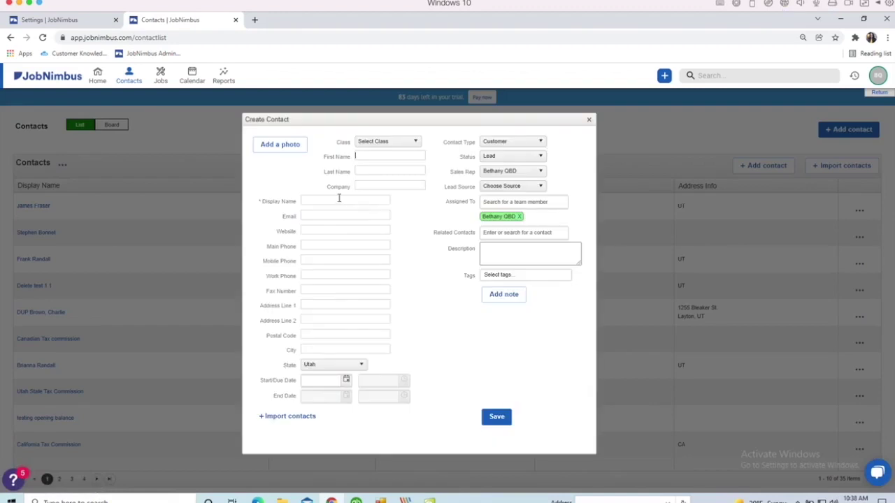
pyautogui.click(381, 170)
pyautogui.write('Brown')
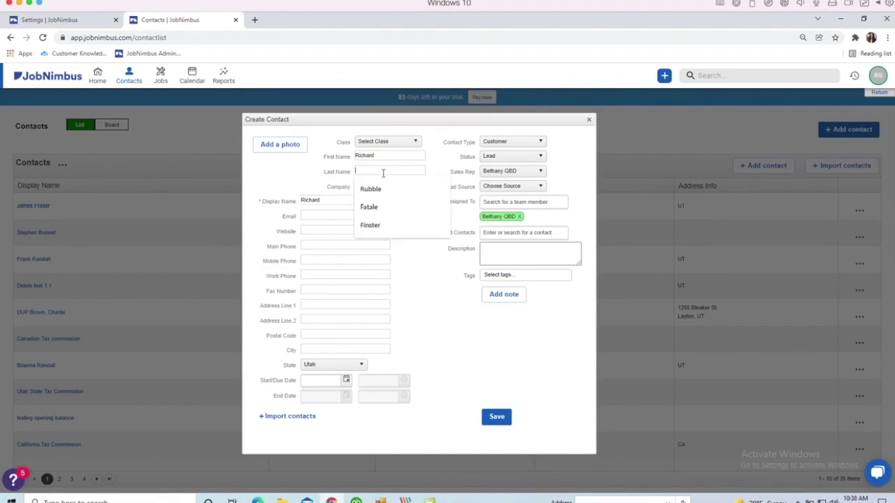
pyautogui.click(419, 261)
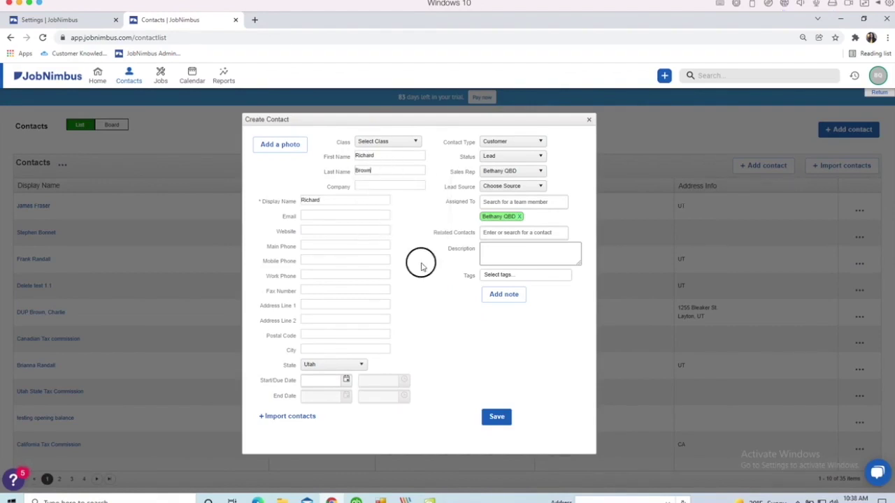
pyautogui.click(496, 418)
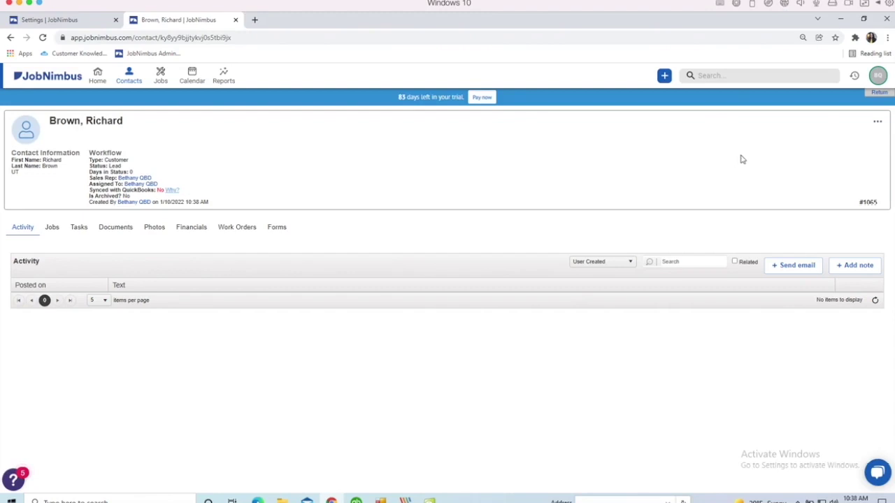
# Change the new contact's status to Signed Contract and bring up QuickBooks Web Connector.
pyautogui.click(877, 122)
pyautogui.moveTo(839, 120)
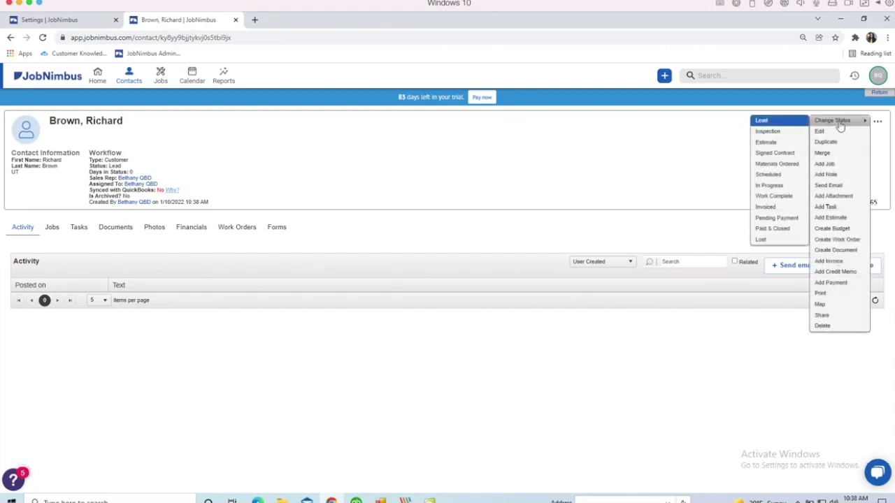
pyautogui.click(780, 158)
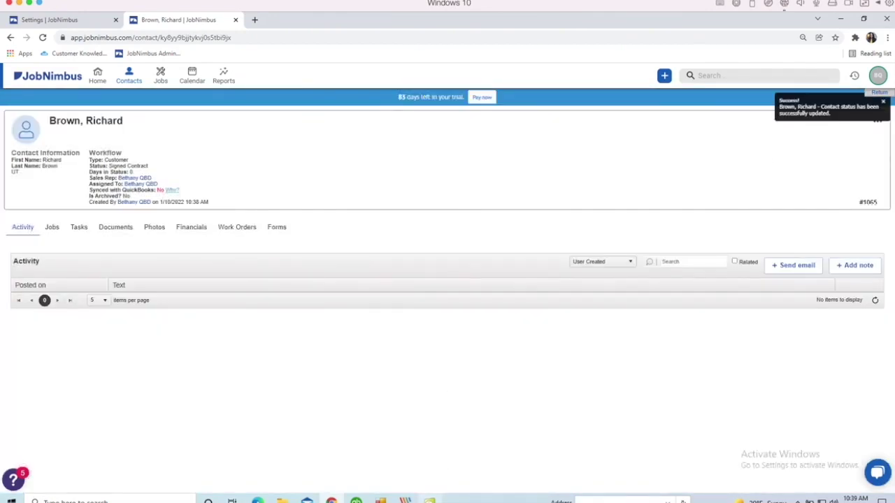
pyautogui.click(429, 501)
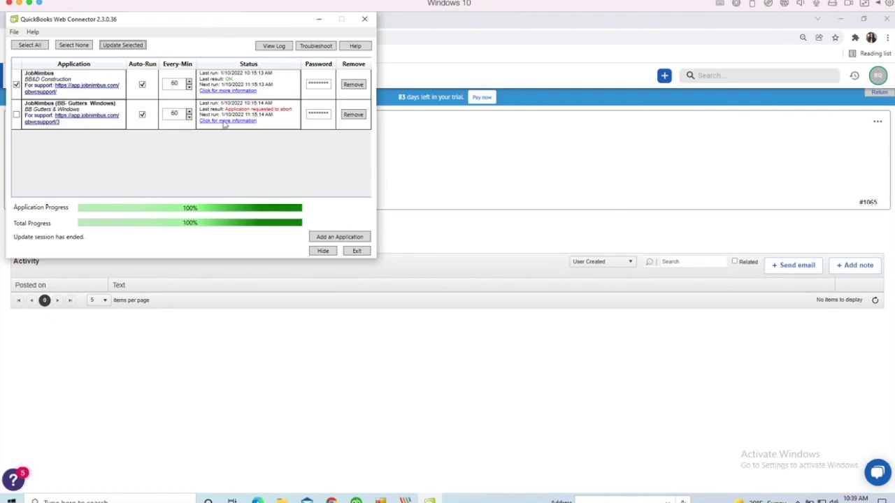
# Run Update Selected on the BB&D Construction JobNimbus row to sync the contact.
pyautogui.click(122, 45)
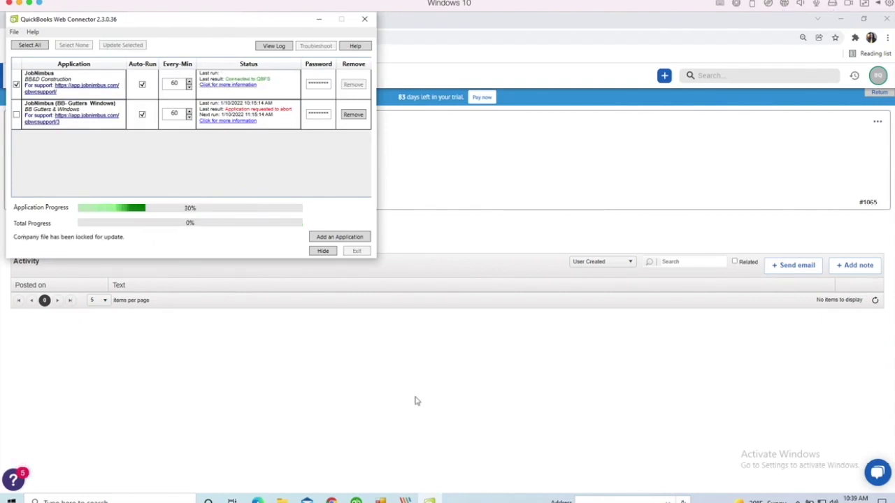
pyautogui.moveTo(381, 499)
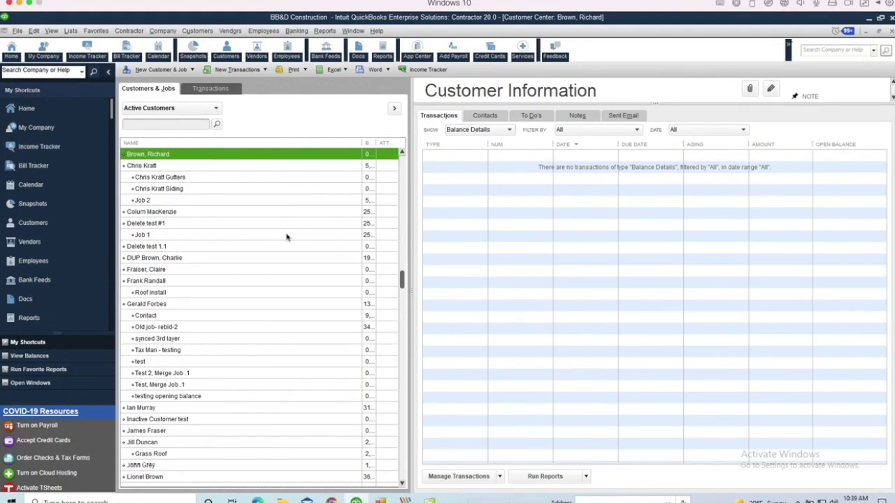
# Create and save invoice 3283: Roof Installation at 15,000.00, totalling 15,150.00 with tax.
pyautogui.click(236, 70)
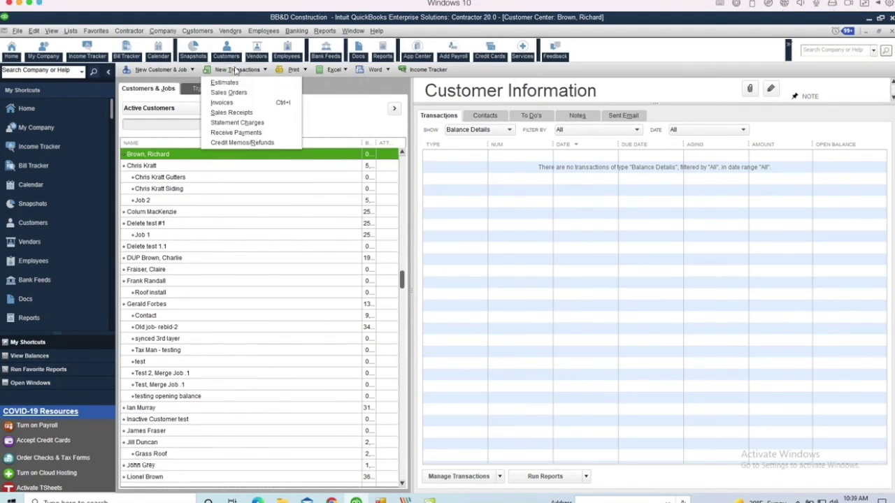
pyautogui.click(233, 104)
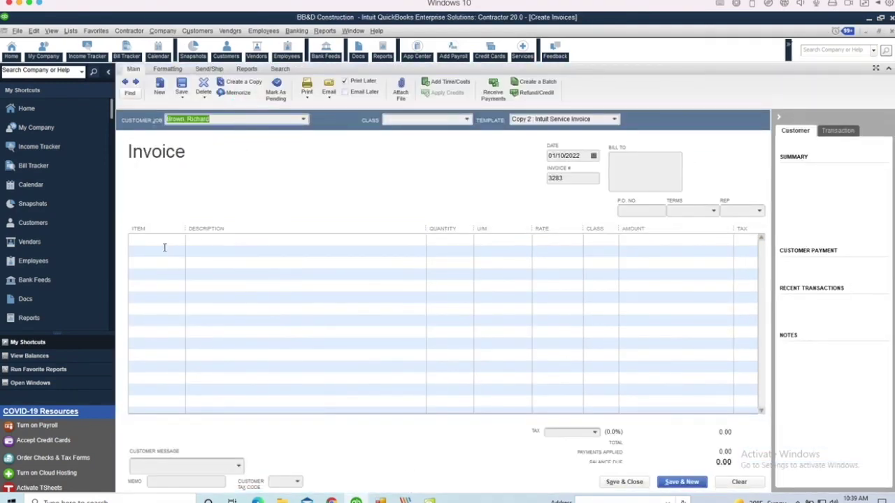
pyautogui.click(165, 242)
pyautogui.write('Roof Installation')
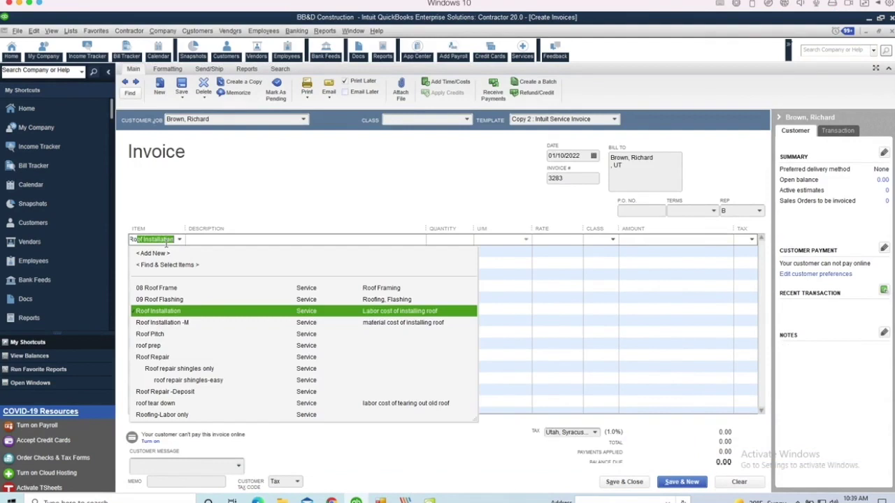
pyautogui.click(174, 312)
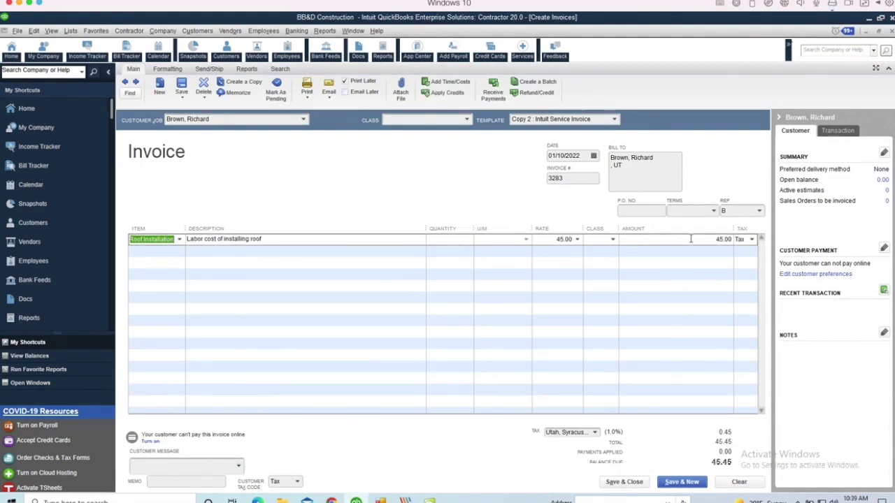
pyautogui.click(720, 239)
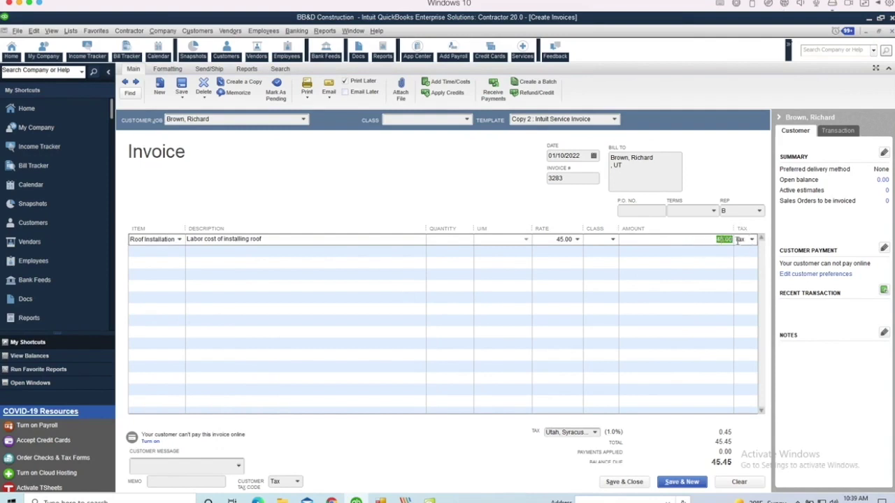
pyautogui.write('15,000')
pyautogui.press('Tab')
pyautogui.press('Tab')
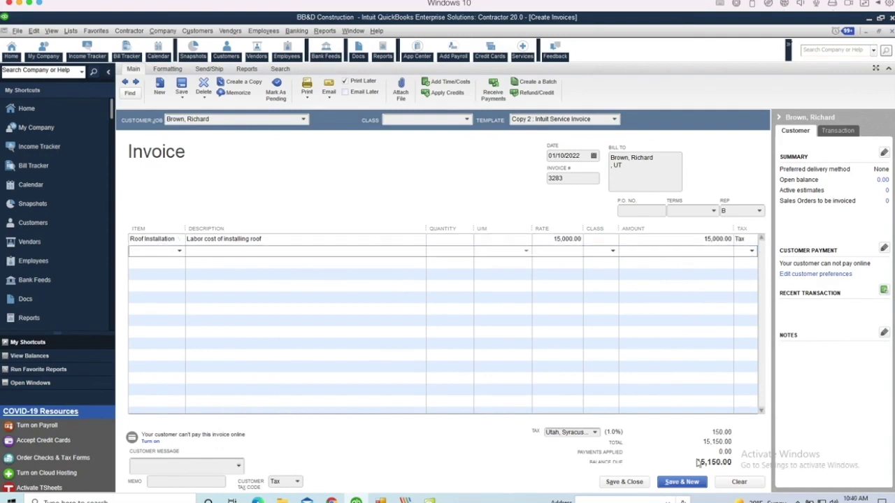
pyautogui.click(626, 483)
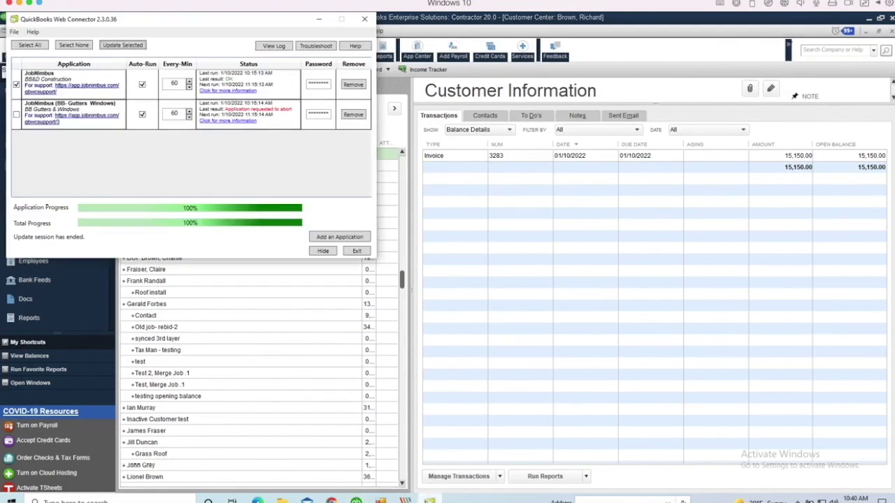
# Sync invoice 3283 back to JobNimbus and return to the contact's page in Chrome.
pyautogui.click(122, 45)
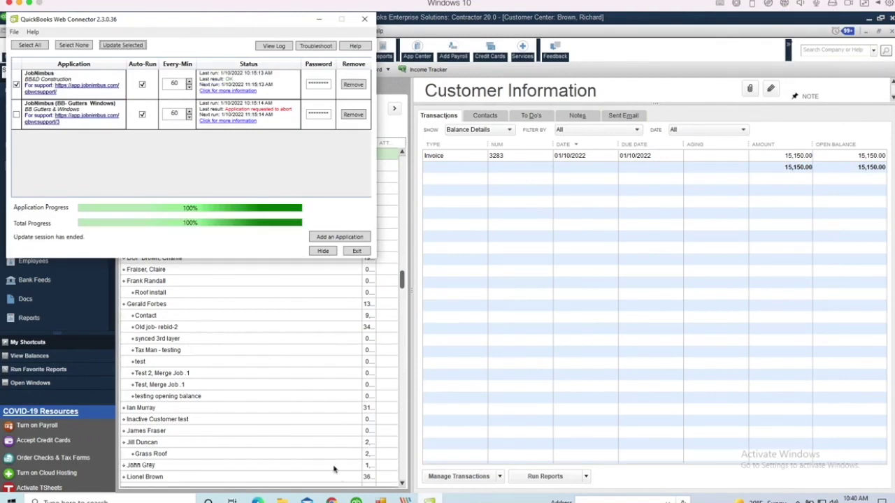
pyautogui.click(331, 501)
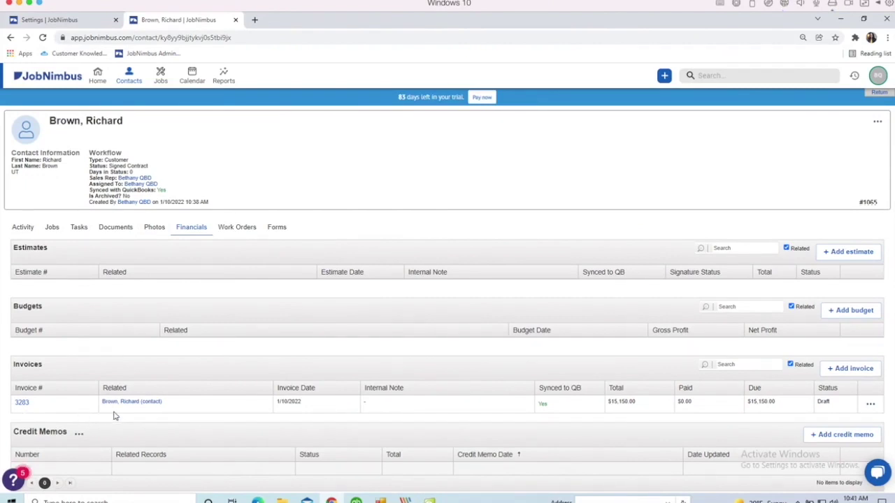
# Open invoice 3283 and review its Roof Installation line and $15,150.00 total.
pyautogui.click(22, 404)
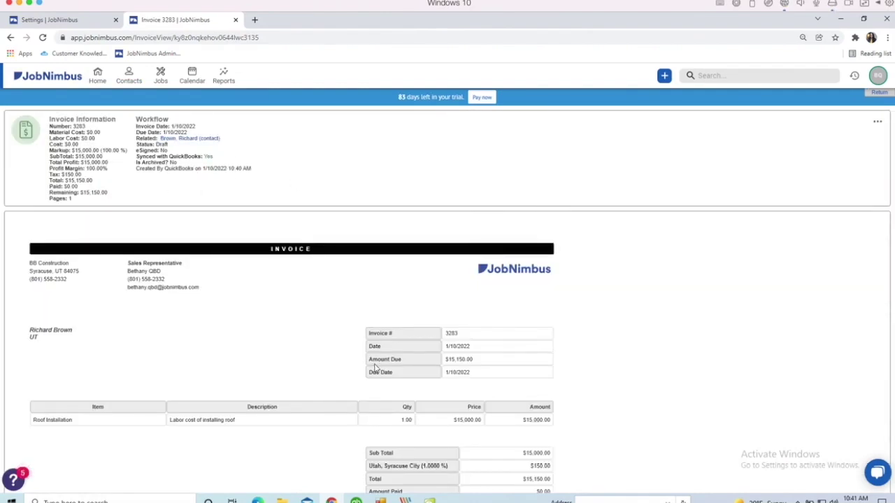
pyautogui.scroll(-2, 375, 369)
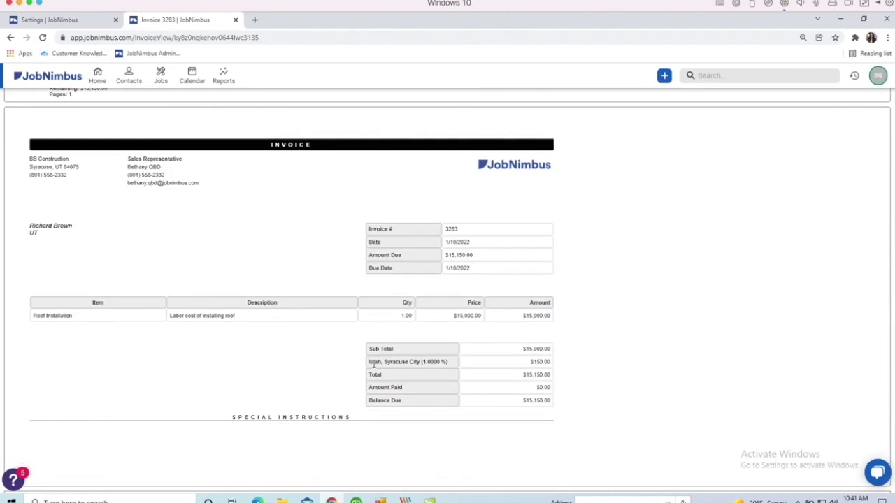
pyautogui.scroll(1, 375, 364)
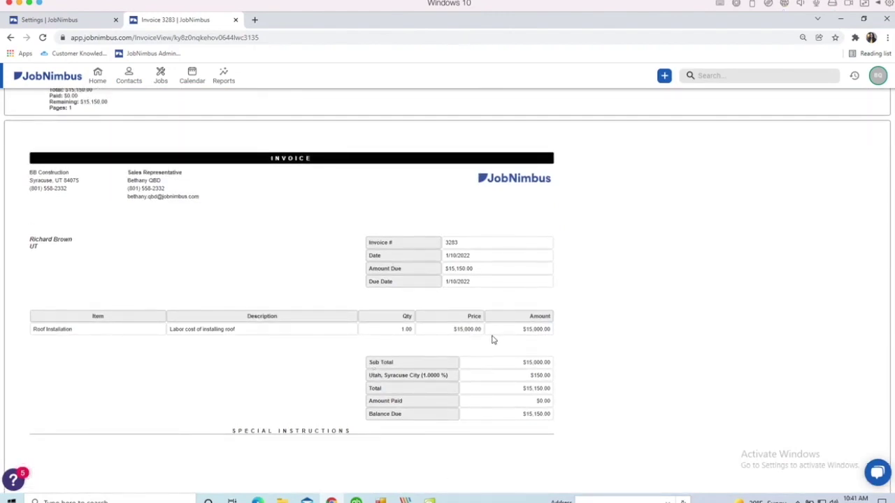
pyautogui.scroll(1, 492, 340)
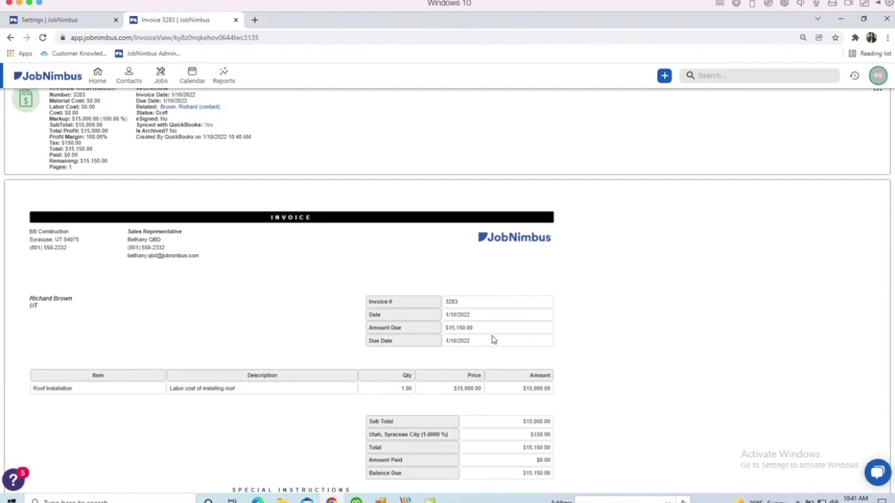
pyautogui.scroll(1, 492, 340)
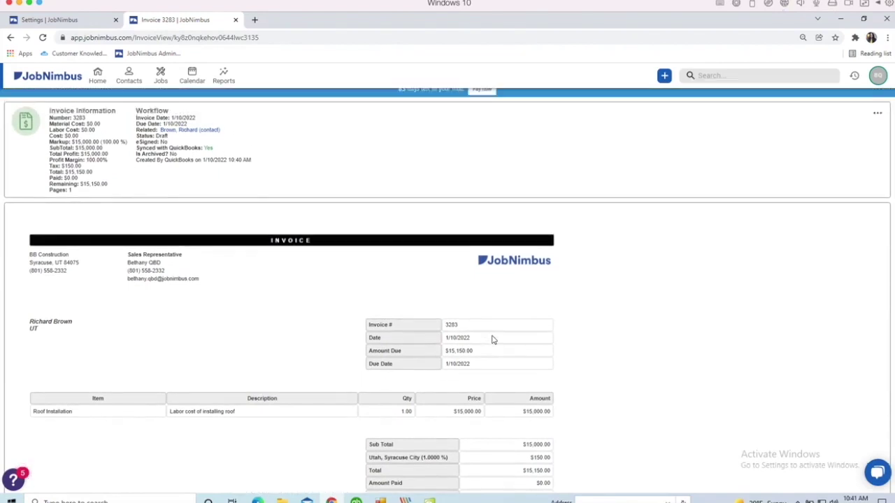
pyautogui.scroll(-1, 492, 340)
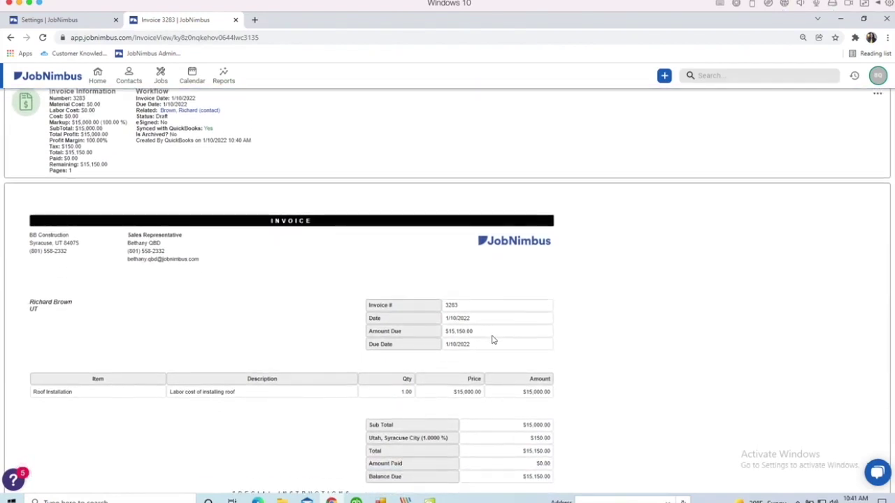
pyautogui.scroll(1, 492, 339)
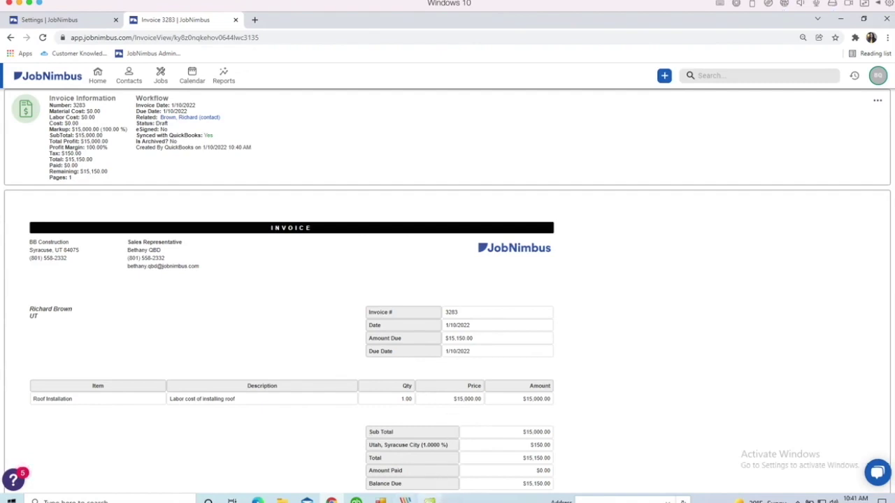
pyautogui.moveTo(432, 499)
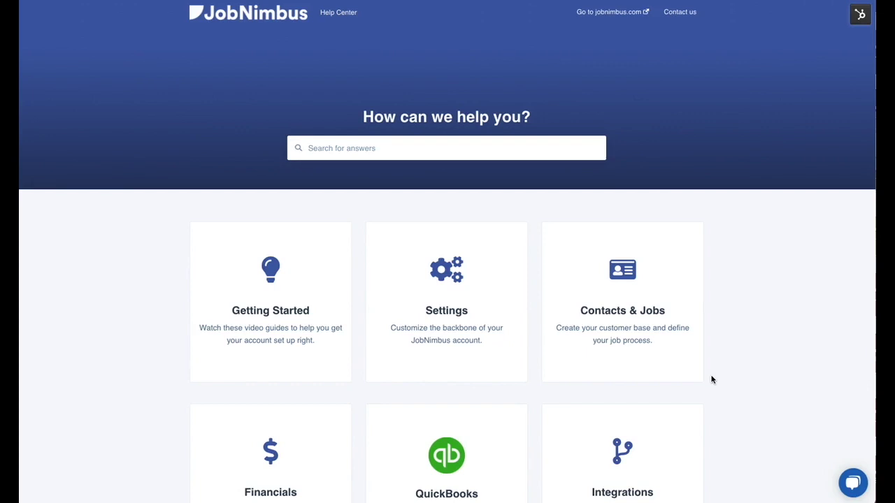
# Scroll down the Help Center home page to the QuickBooks category card.
pyautogui.scroll(-1, 601, 397)
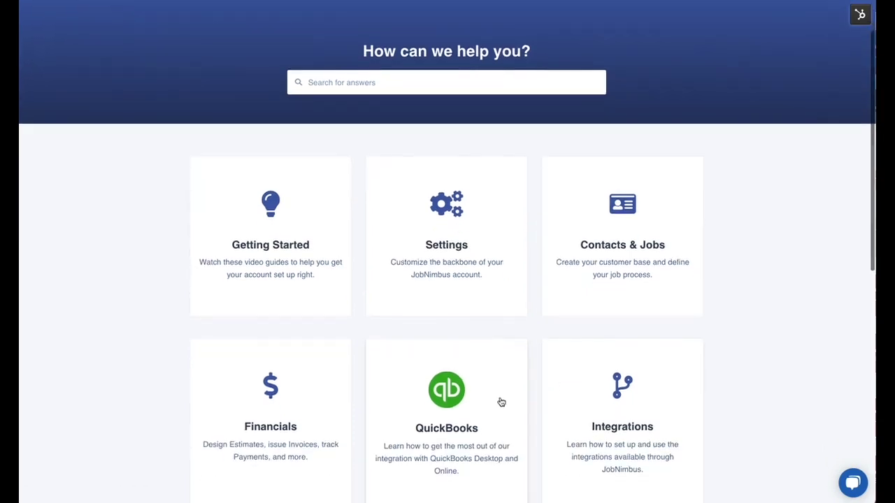
pyautogui.scroll(-1, 502, 401)
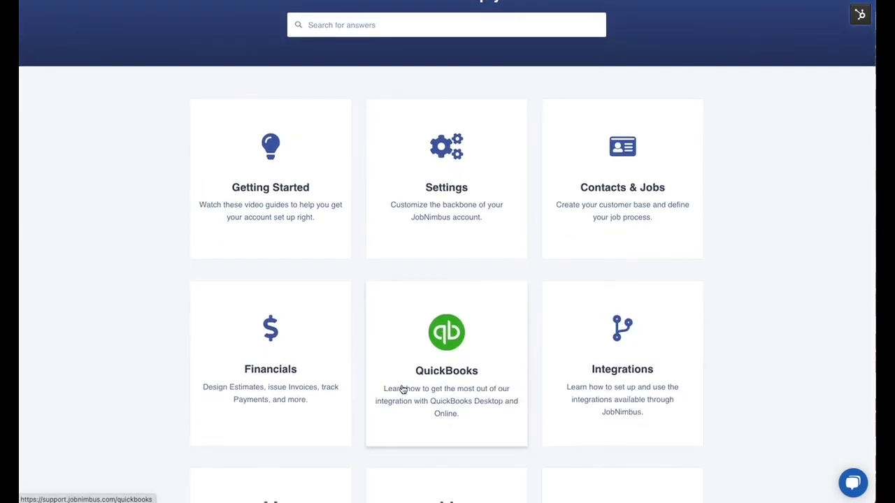